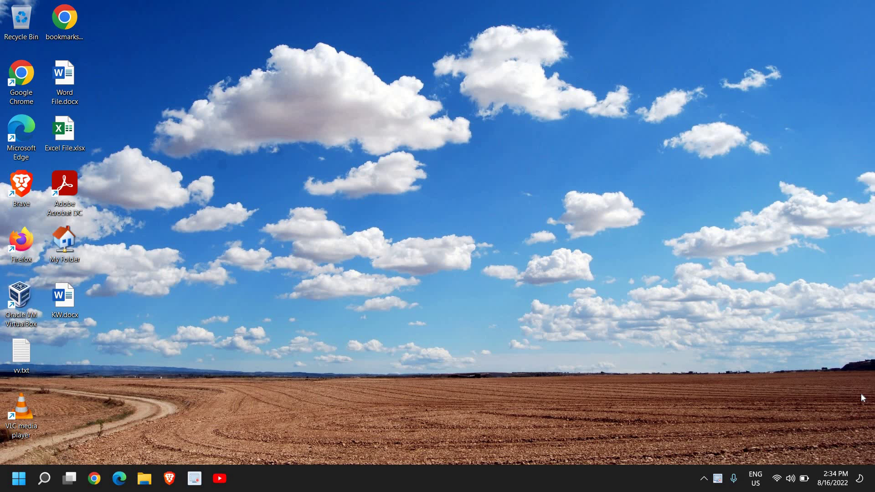
# Step: Open the Start menu from the taskbar
pyautogui.click(19, 479)
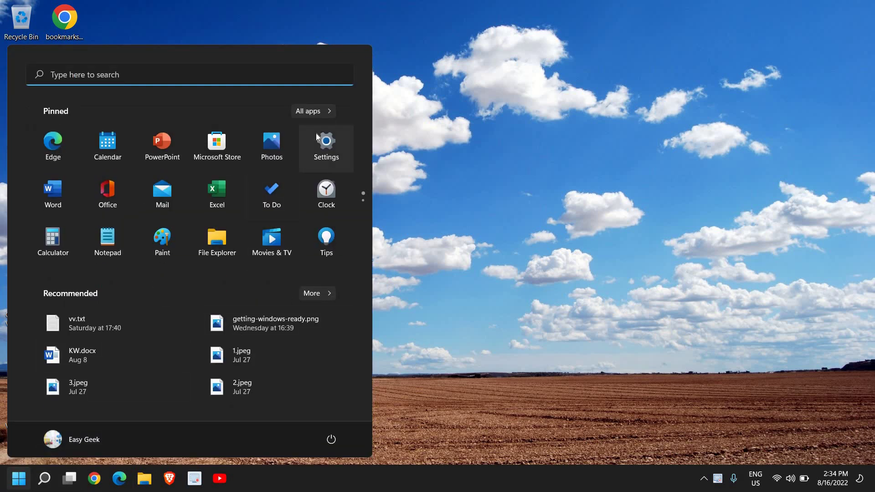
# Step: Launch the Settings app from the pinned apps
pyautogui.click(320, 150)
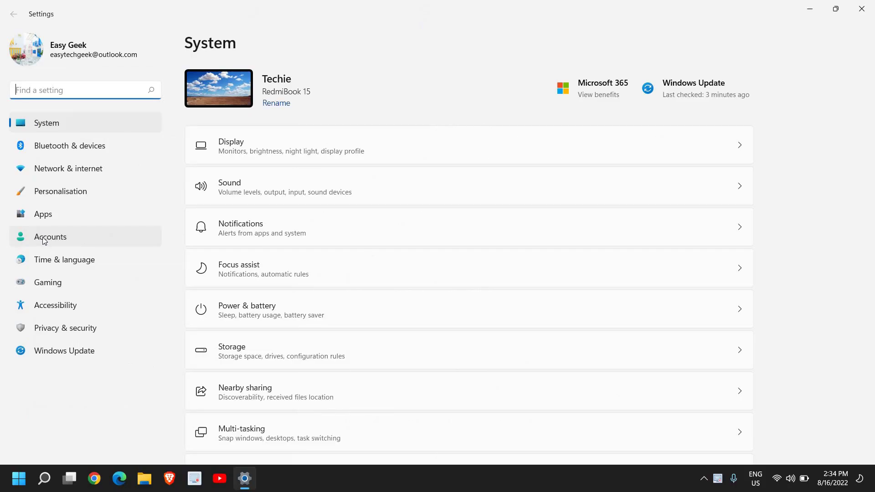
# Step: Go to Accounts > Family & other users and begin adding a family member
pyautogui.click(44, 241)
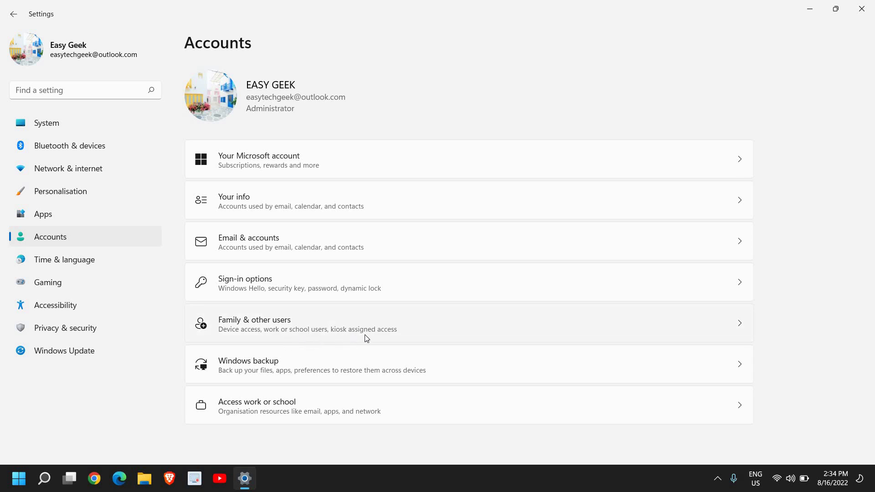
pyautogui.click(410, 331)
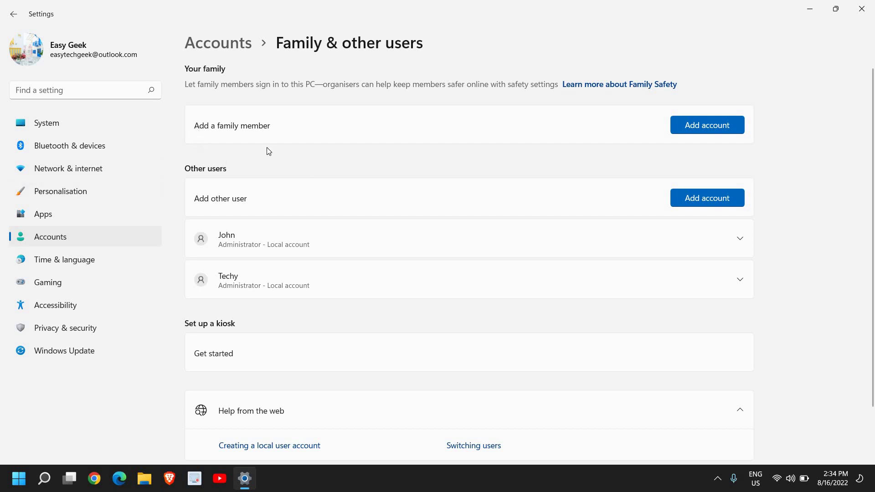
pyautogui.click(695, 128)
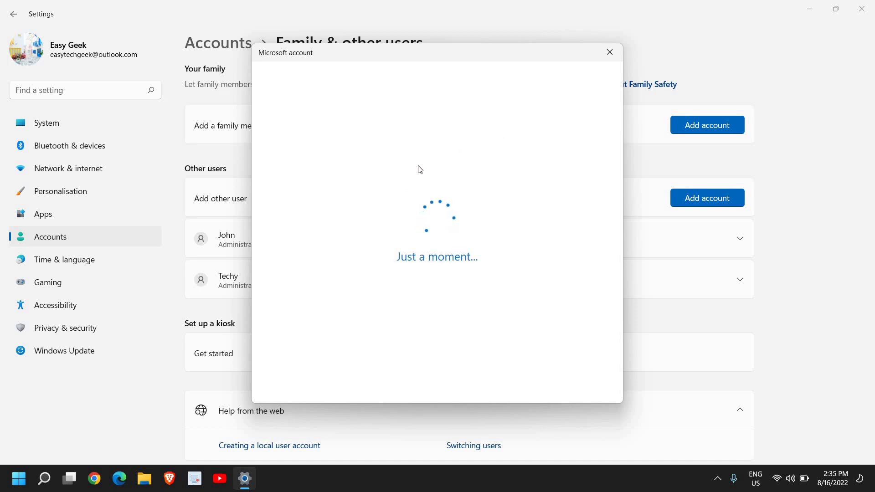
pyautogui.click(389, 214)
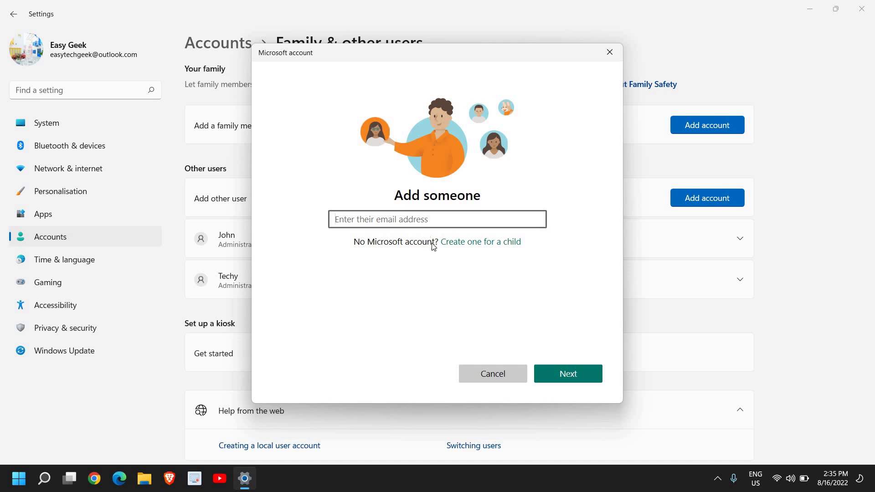
pyautogui.click(479, 377)
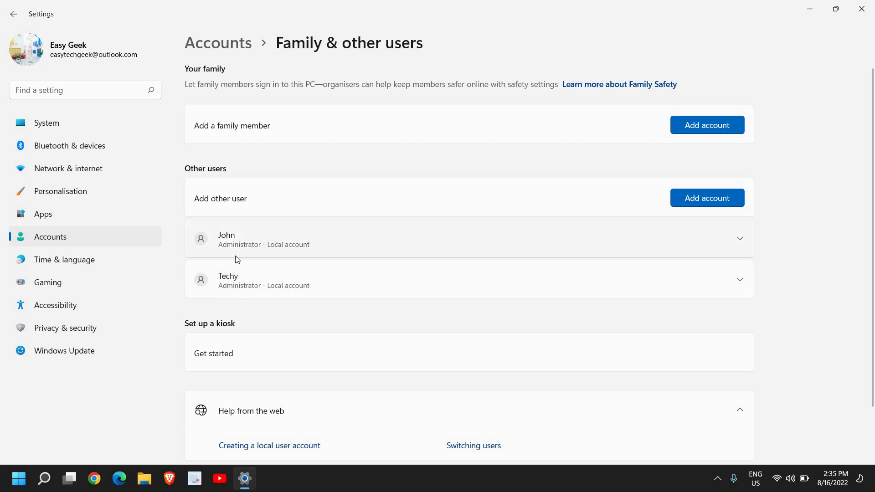
# Step: Add another user without sign-in information or a Microsoft account, reaching the local account form
pyautogui.click(701, 203)
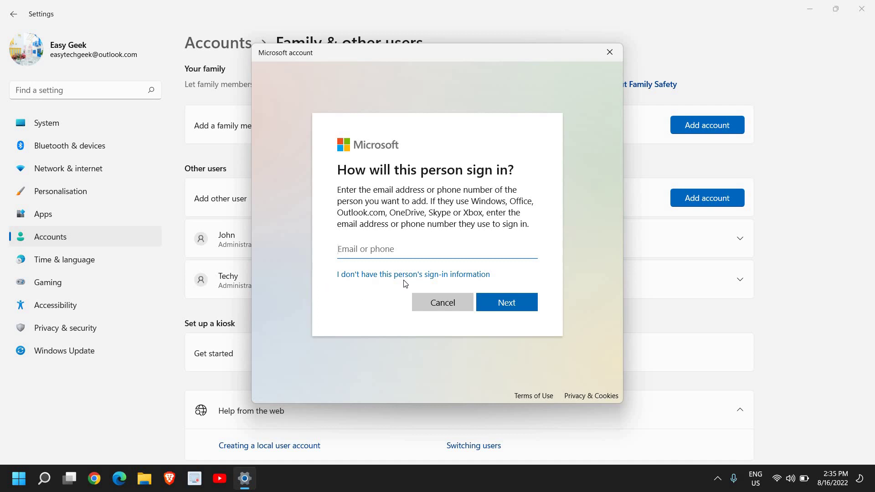
pyautogui.click(417, 278)
pyautogui.click(420, 278)
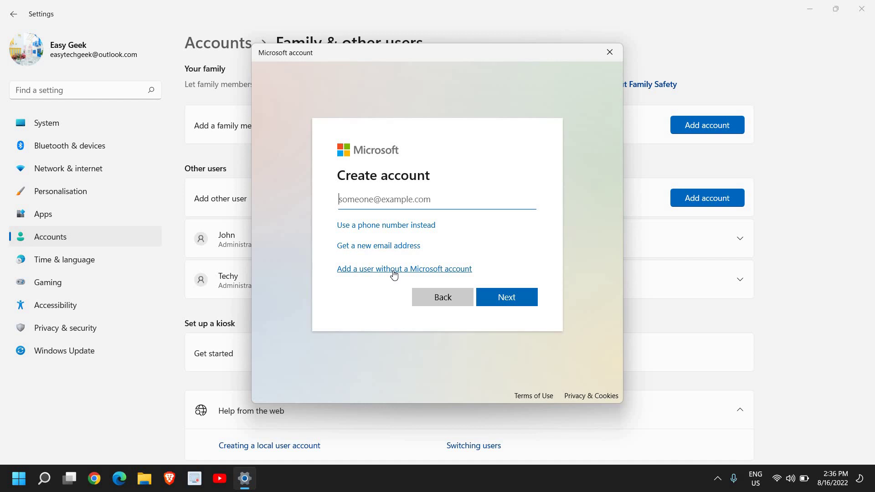
pyautogui.click(394, 274)
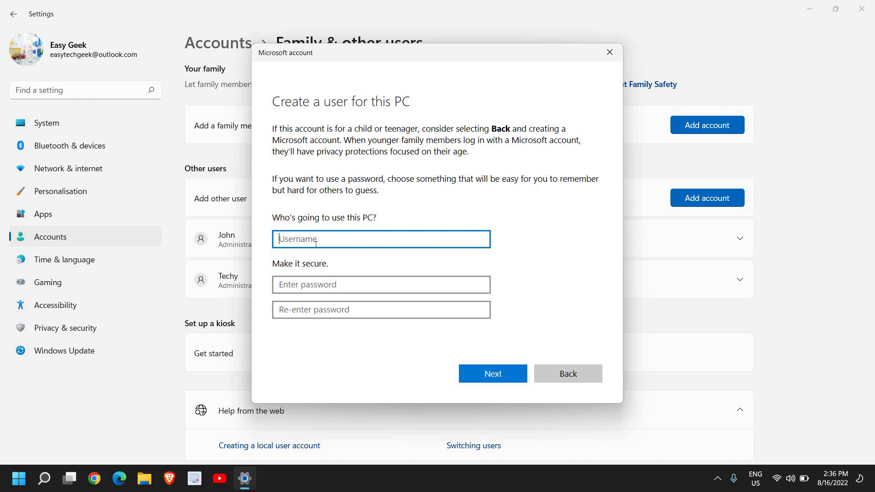
# Step: Enter the username Pat, then type the password and its confirmation
pyautogui.write('Pat')
pyautogui.click(311, 284)
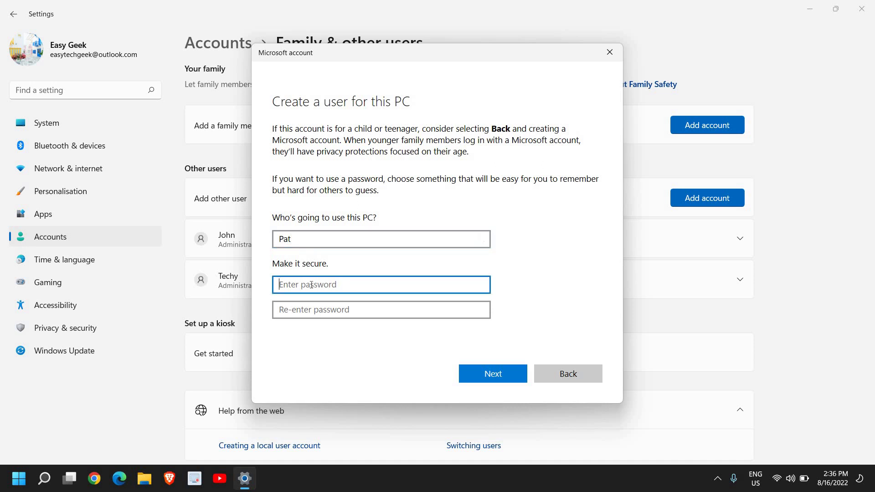
pyautogui.write('123456')
pyautogui.press('Tab')
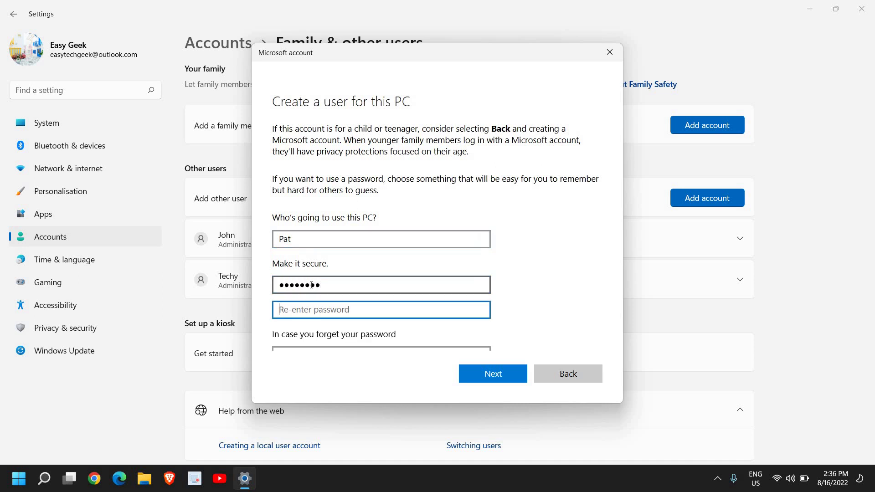
pyautogui.write('12345678')
pyautogui.press('Tab')
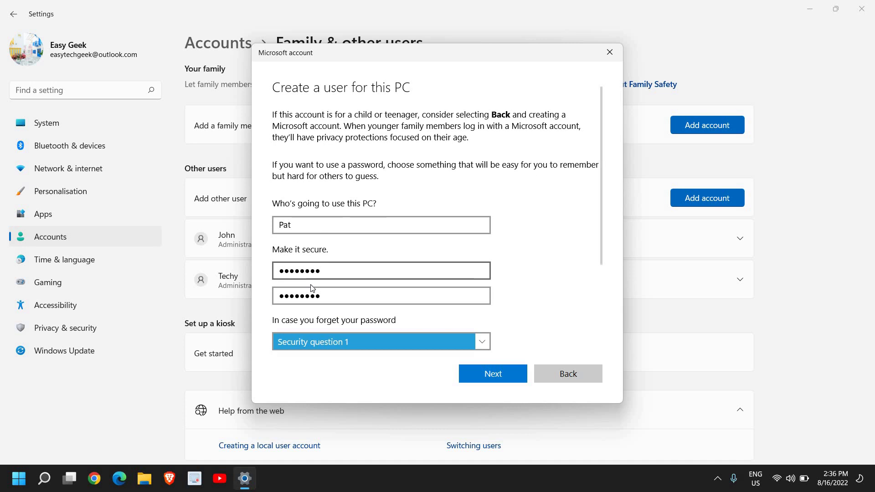
# Step: Choose and answer the first pet's name and birth city security questions
pyautogui.scroll(-2, 502, 305)
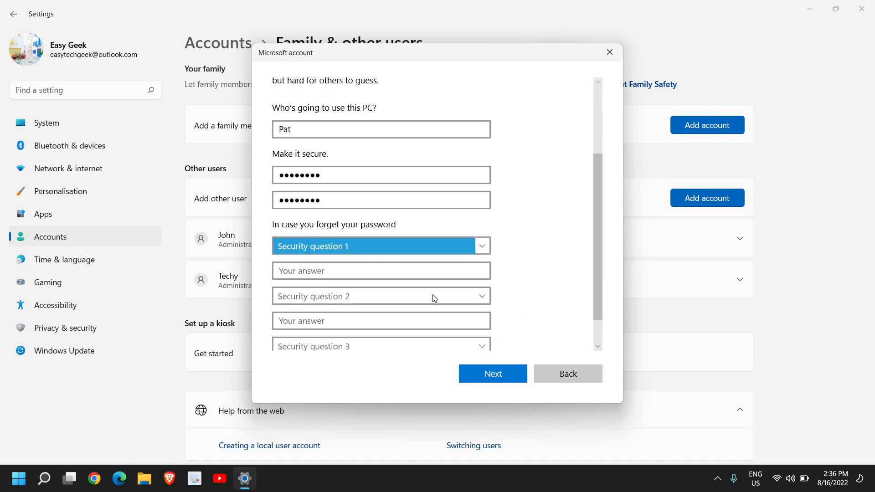
pyautogui.click(413, 248)
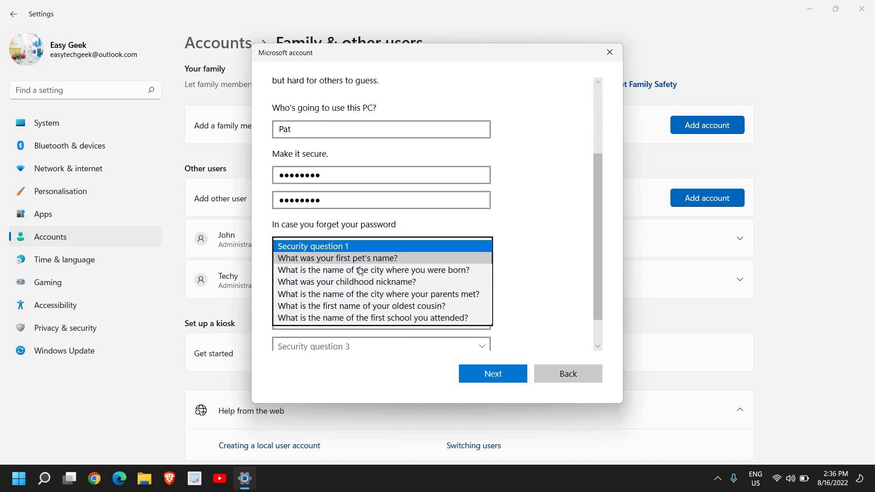
pyautogui.click(376, 263)
pyautogui.click(360, 267)
pyautogui.write('xyz')
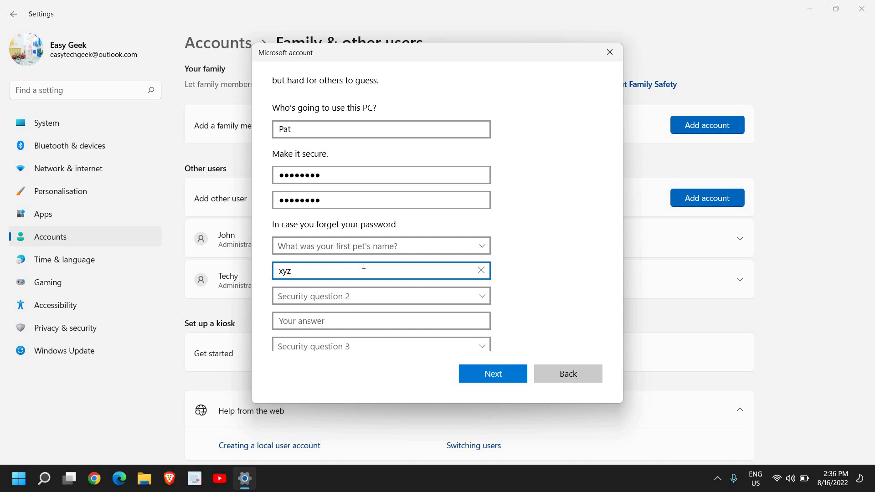
pyautogui.click(367, 297)
pyautogui.click(343, 312)
pyautogui.click(340, 320)
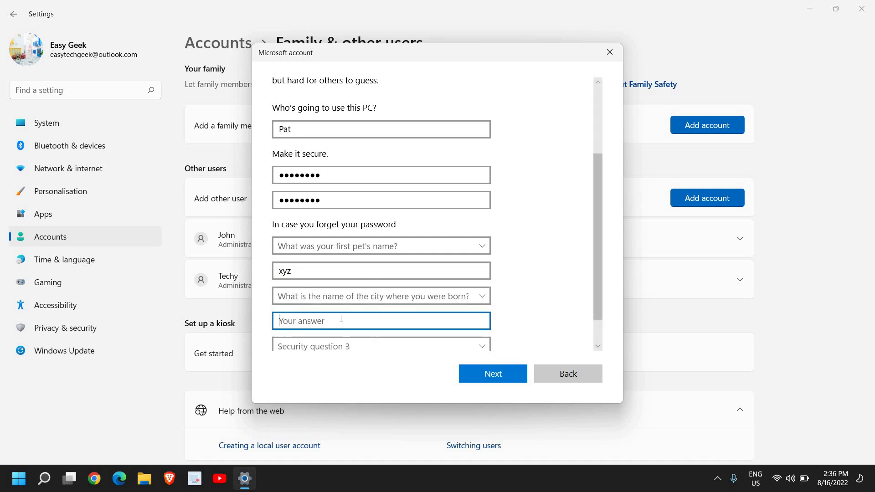
pyautogui.write('ab')
# Step: Answer the childhood nickname security question and finish creating Pat's local account
pyautogui.scroll(-1, 340, 319)
pyautogui.click(346, 310)
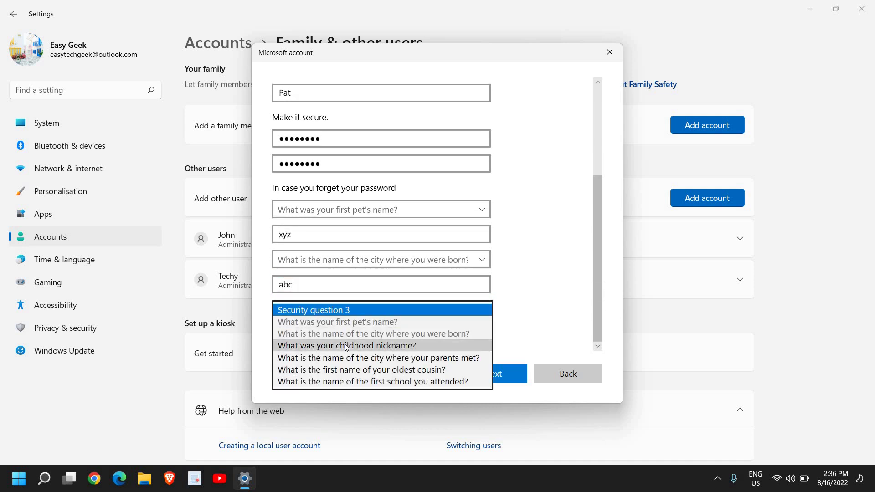
pyautogui.click(344, 345)
pyautogui.click(316, 333)
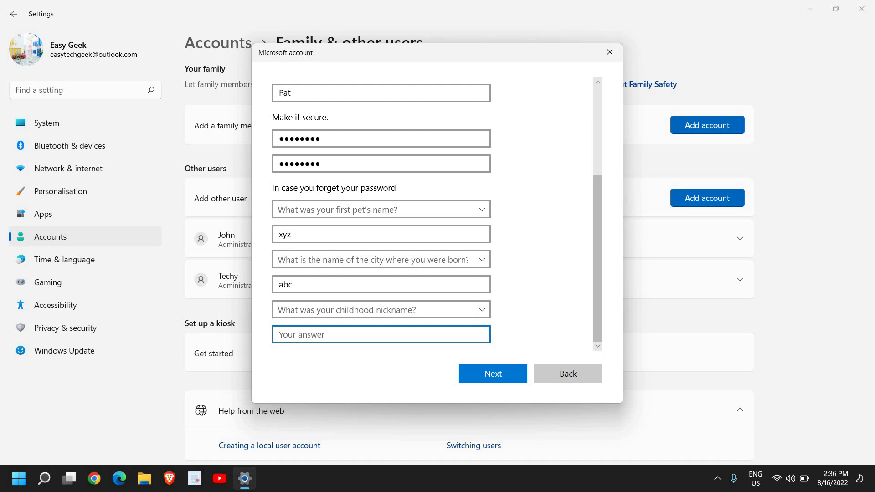
pyautogui.write('adc')
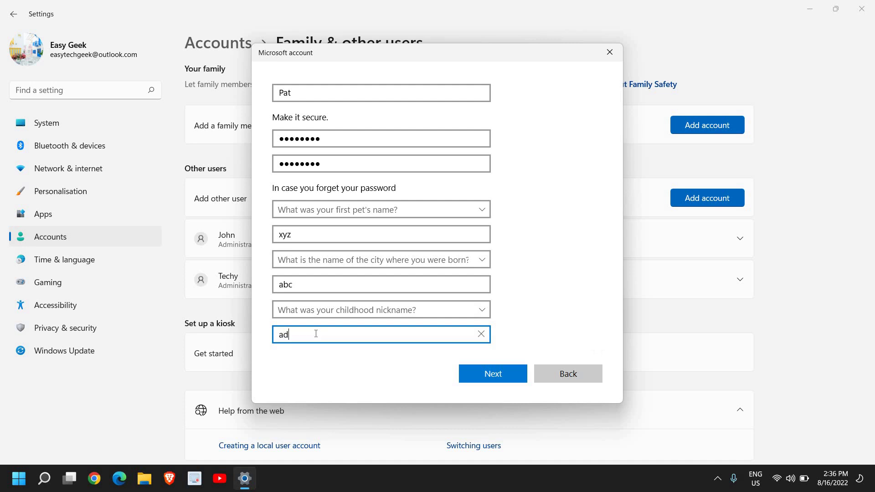
pyautogui.click(497, 375)
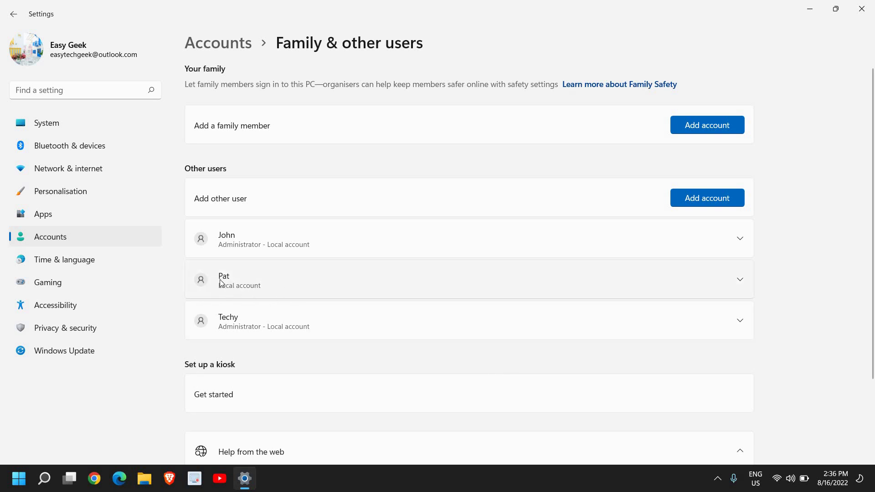
# Step: Expand Pat's entry under Other users to show its account options
pyautogui.click(740, 282)
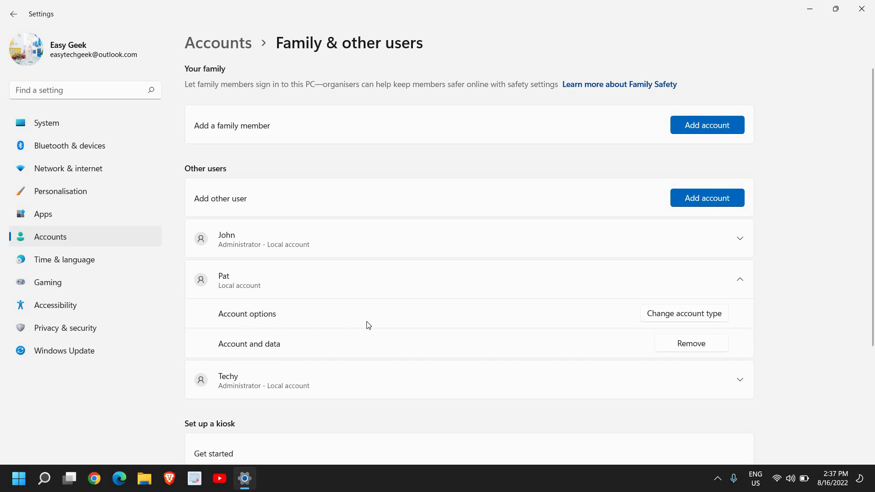
pyautogui.click(682, 319)
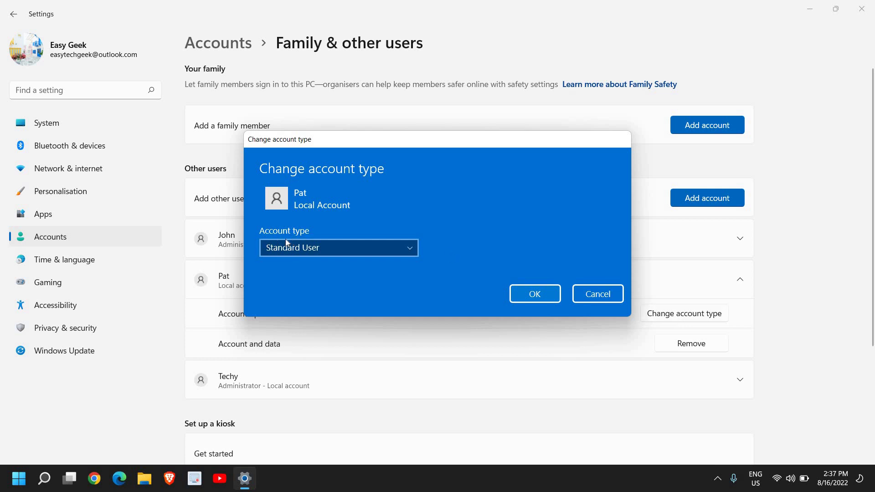
pyautogui.click(302, 249)
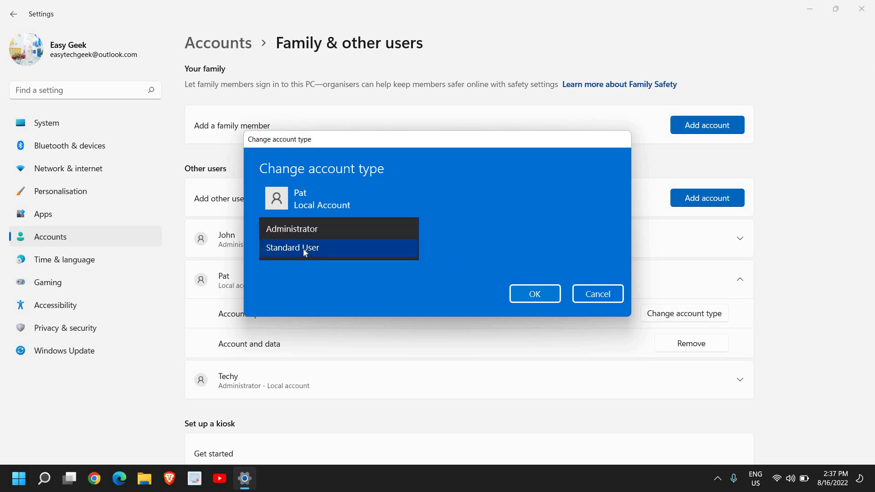
pyautogui.click(322, 230)
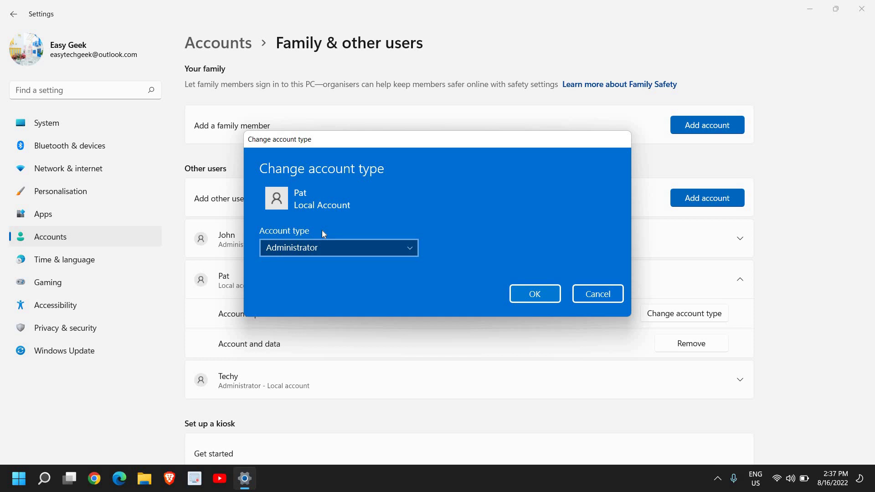